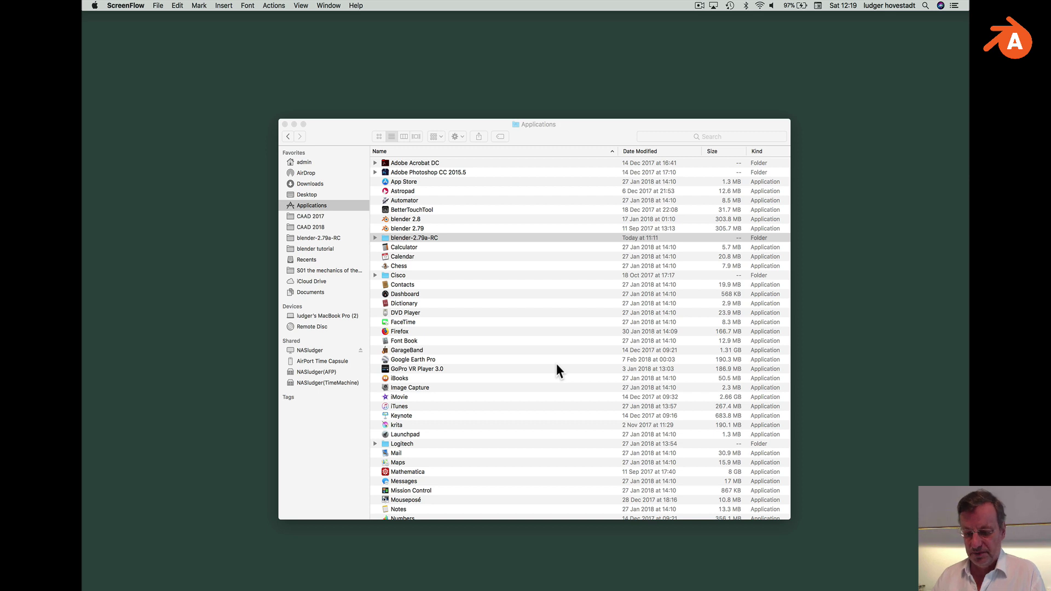
Open blender-2.79a-RC and browse into the blender app package's Contents > MacOS folder.
double_click(386, 238)
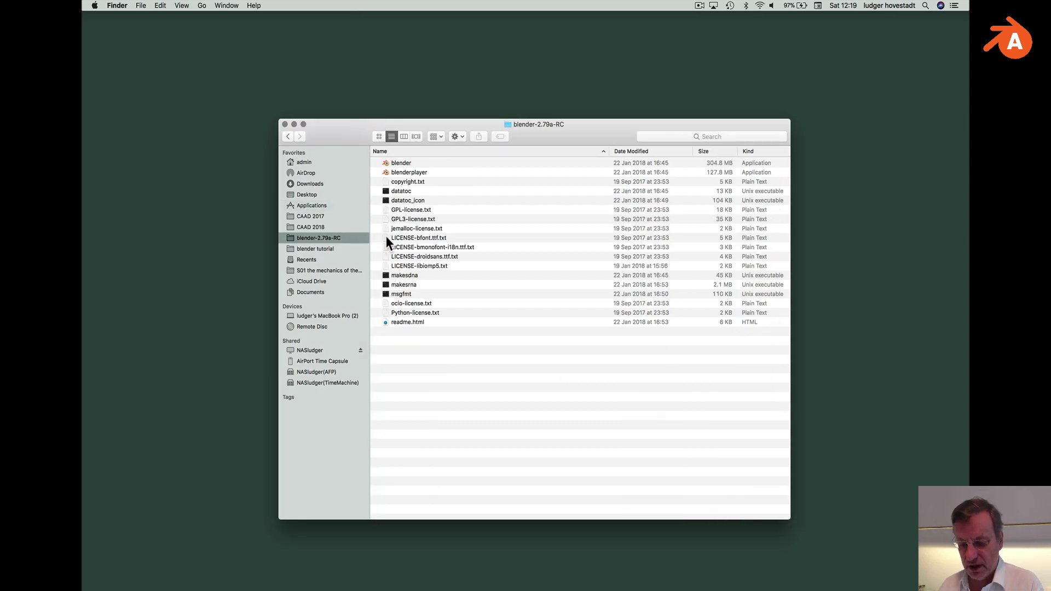
right_click(386, 162)
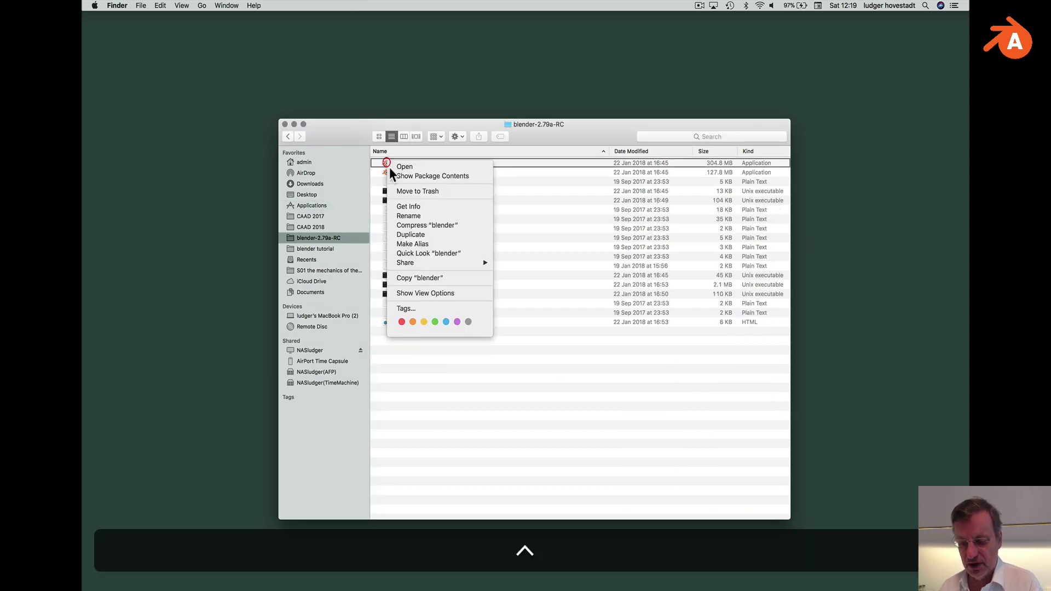
click(400, 175)
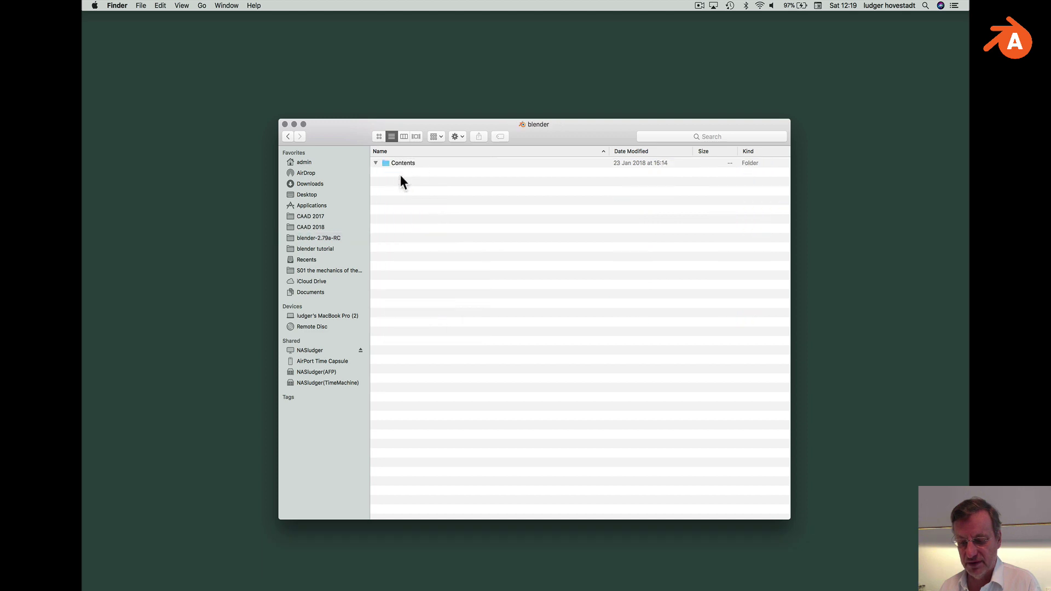
double_click(408, 191)
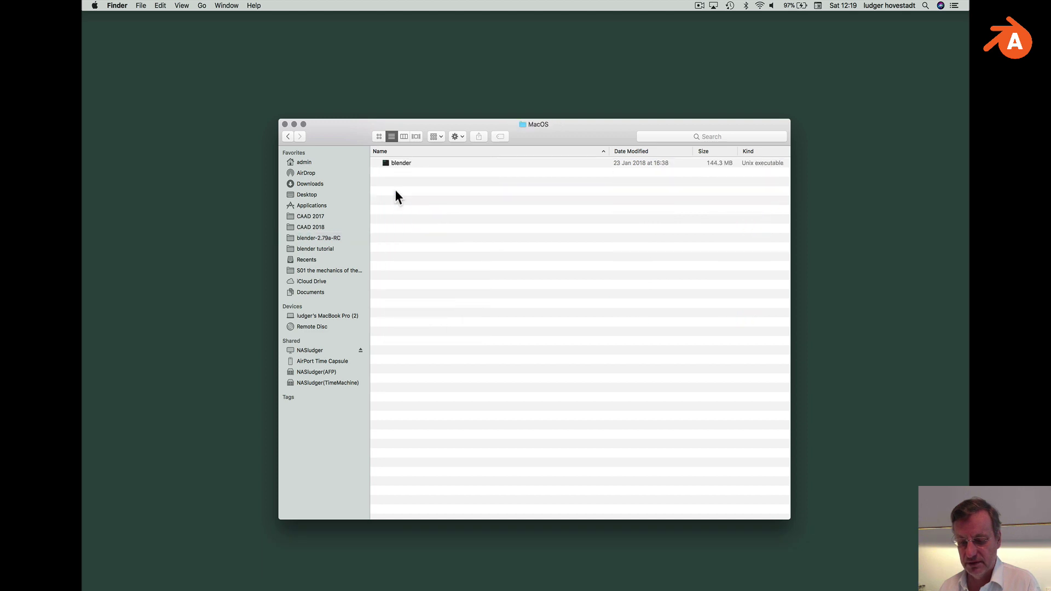
Launch the blender executable, dismiss the splash and add a mesh cube.
double_click(385, 163)
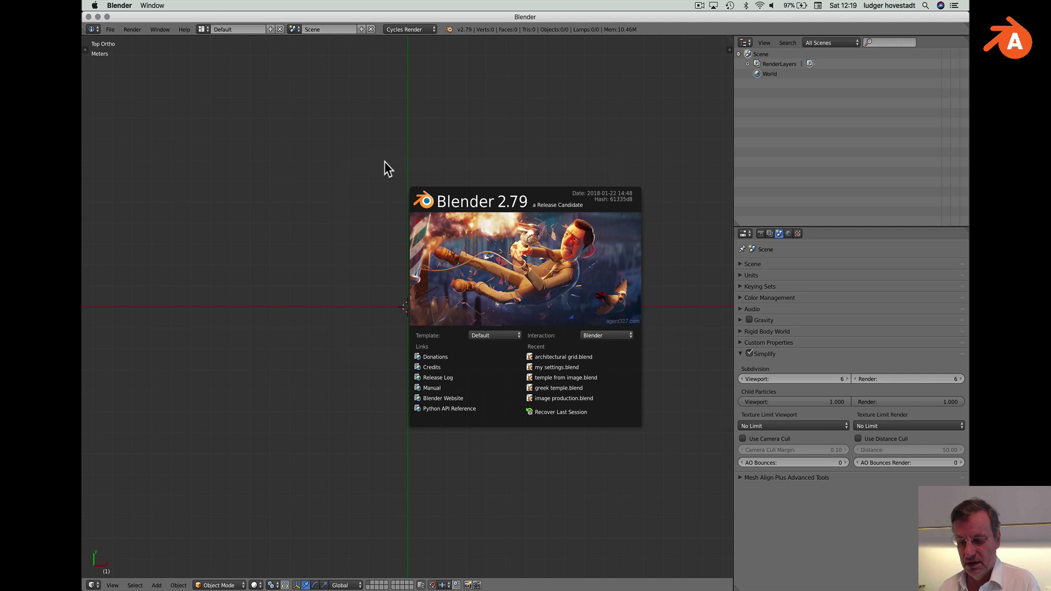
click(550, 135)
key(shift+a)
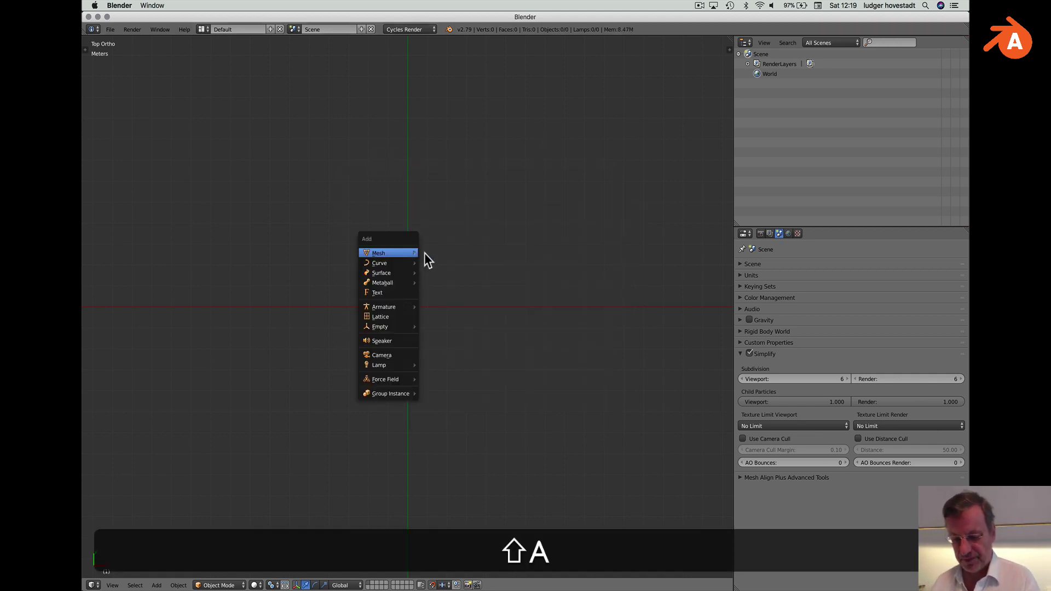
mouse_move(406, 253)
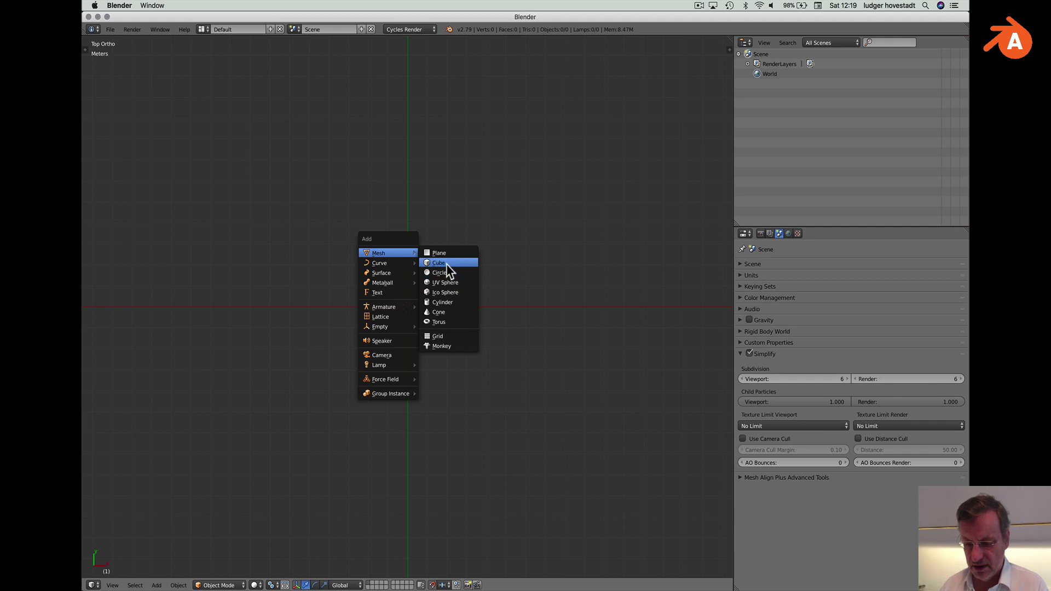
click(446, 263)
Orbit and zoom to a perspective view of the cube, then narrow the side panels.
middle_drag(443, 315, 454, 291)
scroll(454, 292, up, 2)
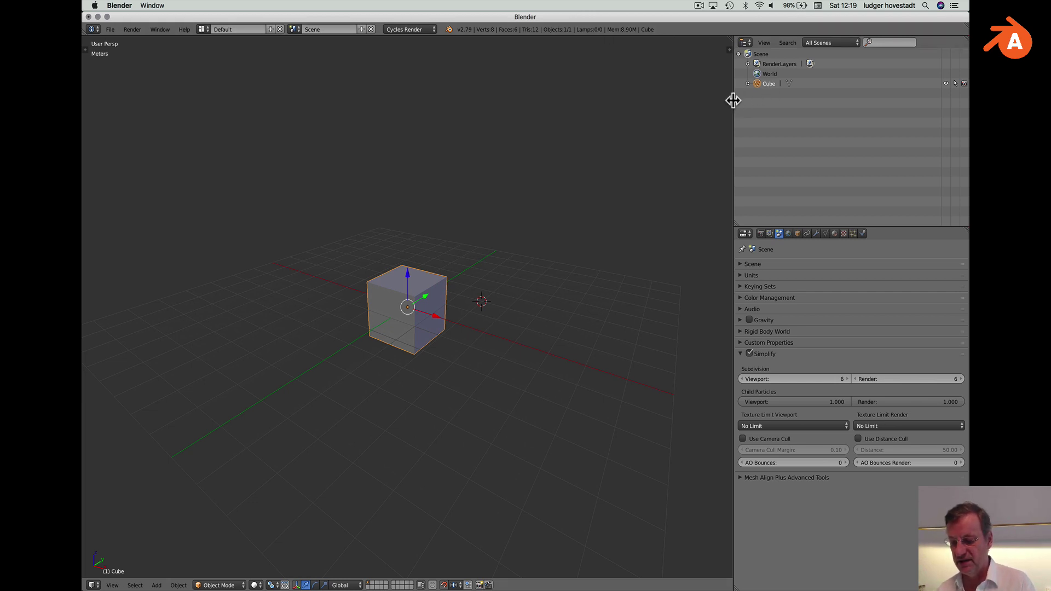
mouse_move(734, 100)
mouse_down()
mouse_move(642, 108)
mouse_move(742, 103)
mouse_up()
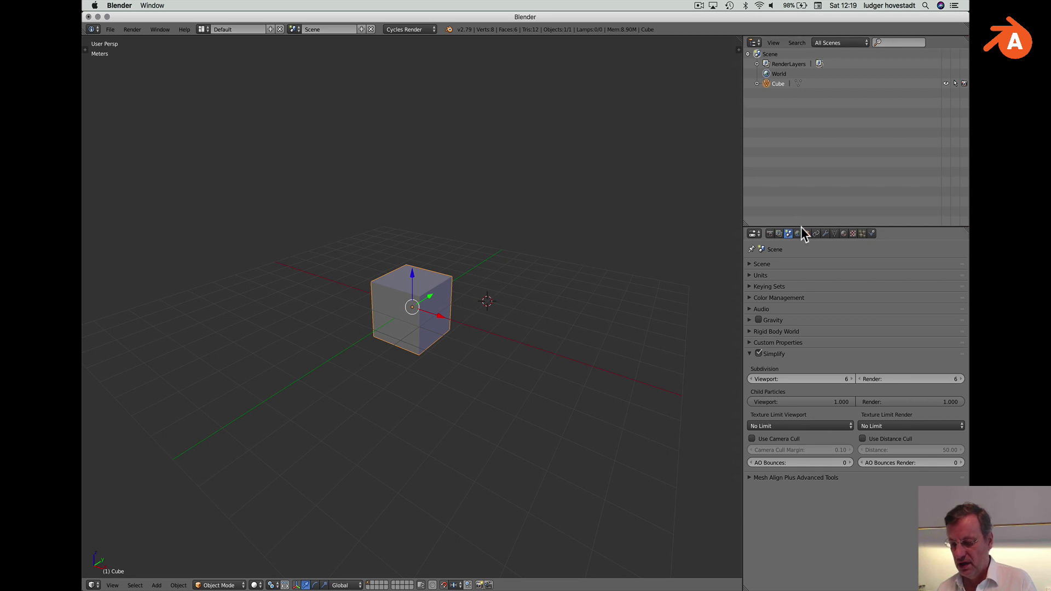
mouse_move(801, 227)
mouse_down()
mouse_move(800, 158)
mouse_move(801, 233)
mouse_up()
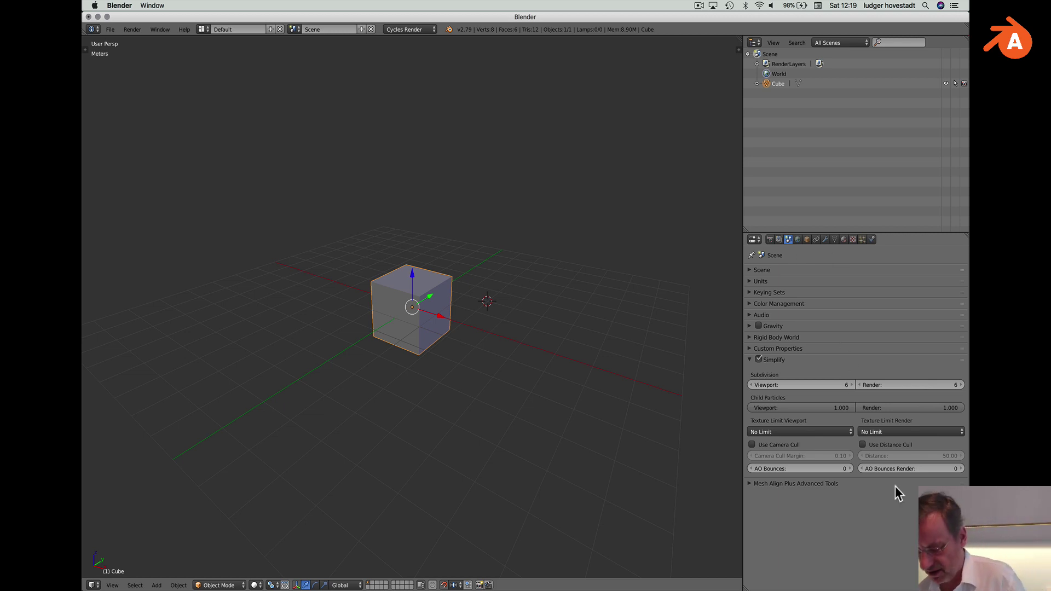
Shrink the Blender window, create a duplicate window and arrange the two side by side.
drag(967, 589, 600, 382)
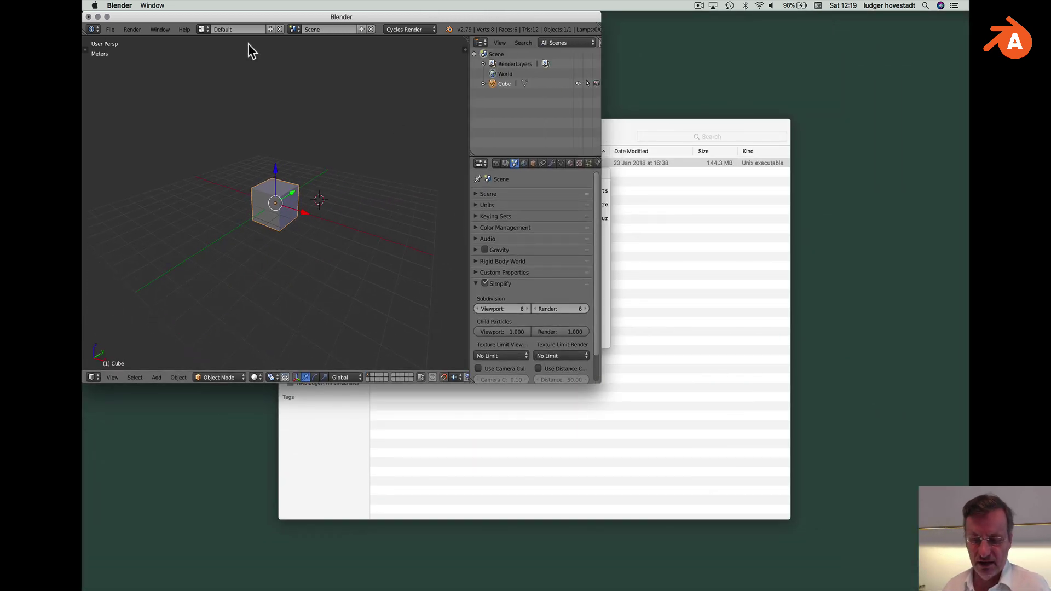
click(161, 30)
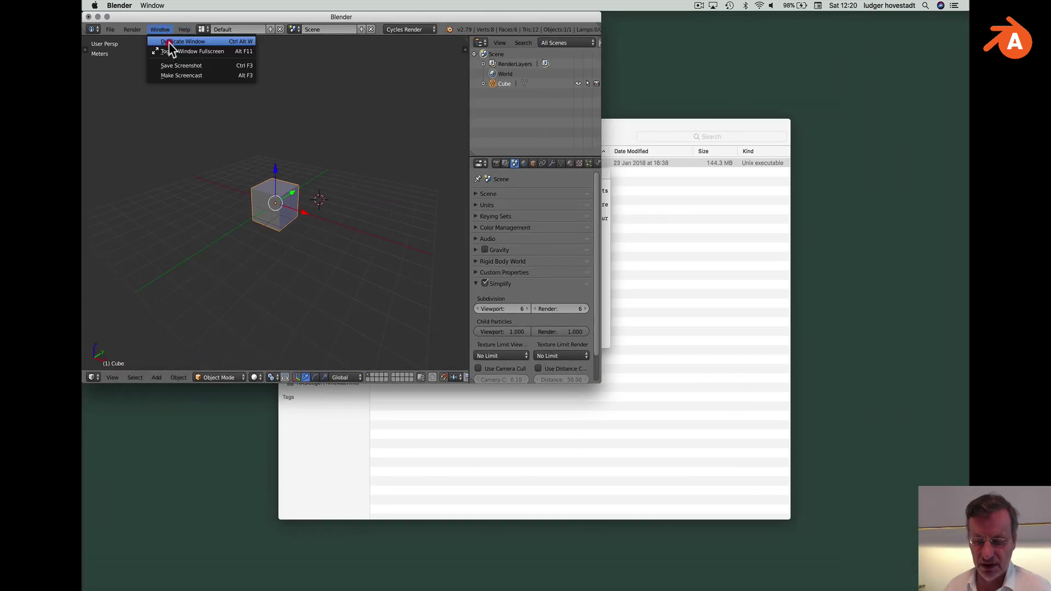
click(169, 42)
drag(204, 18, 549, 29)
click(398, 18)
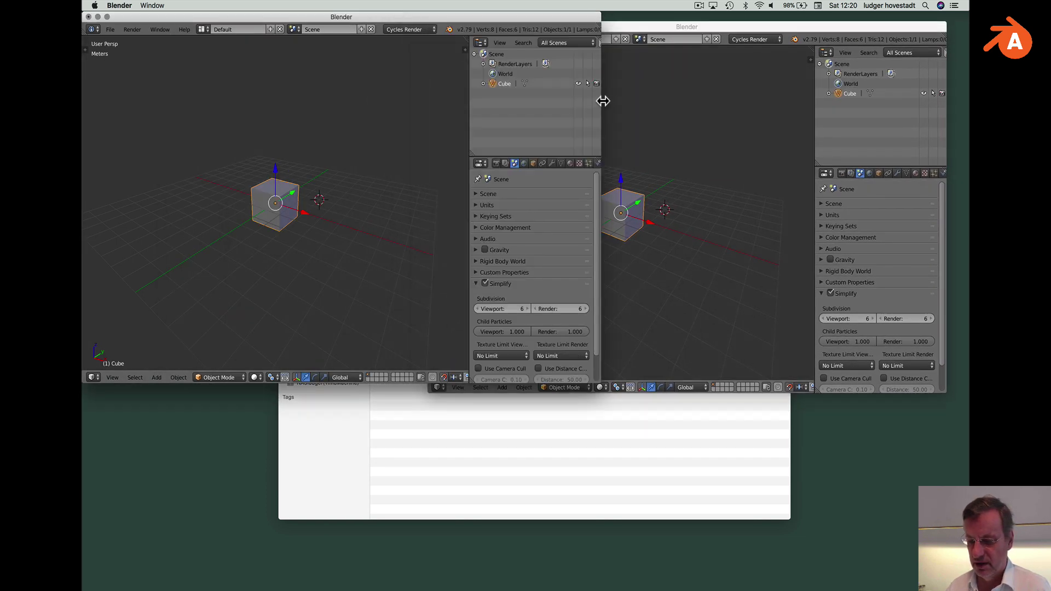
drag(601, 99, 535, 103)
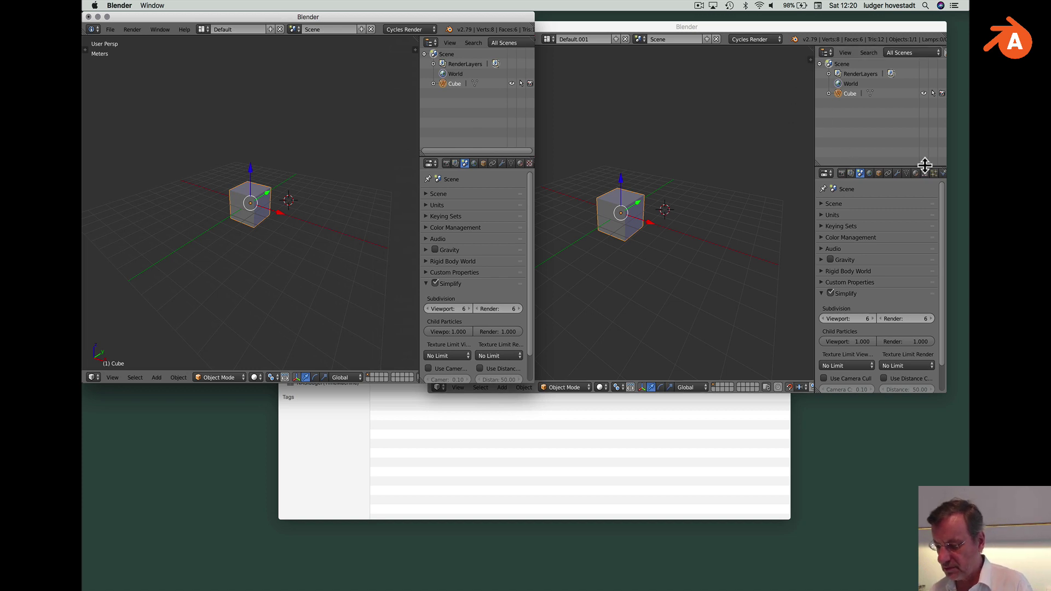
Join away the outliner and properties so Default.001 shows only the 3D view, then lower it.
click(833, 66)
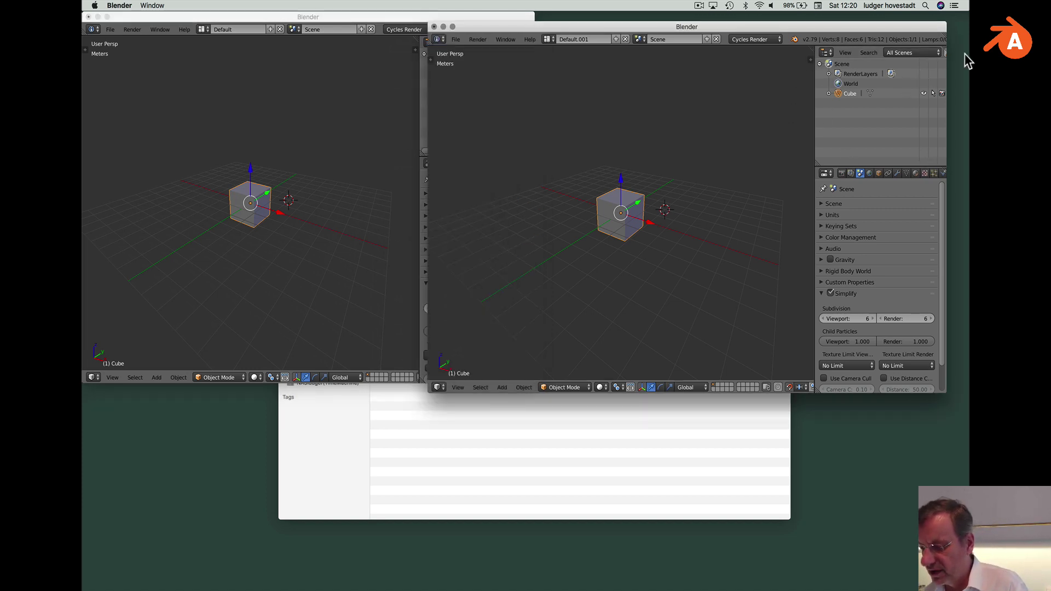
drag(944, 50, 942, 105)
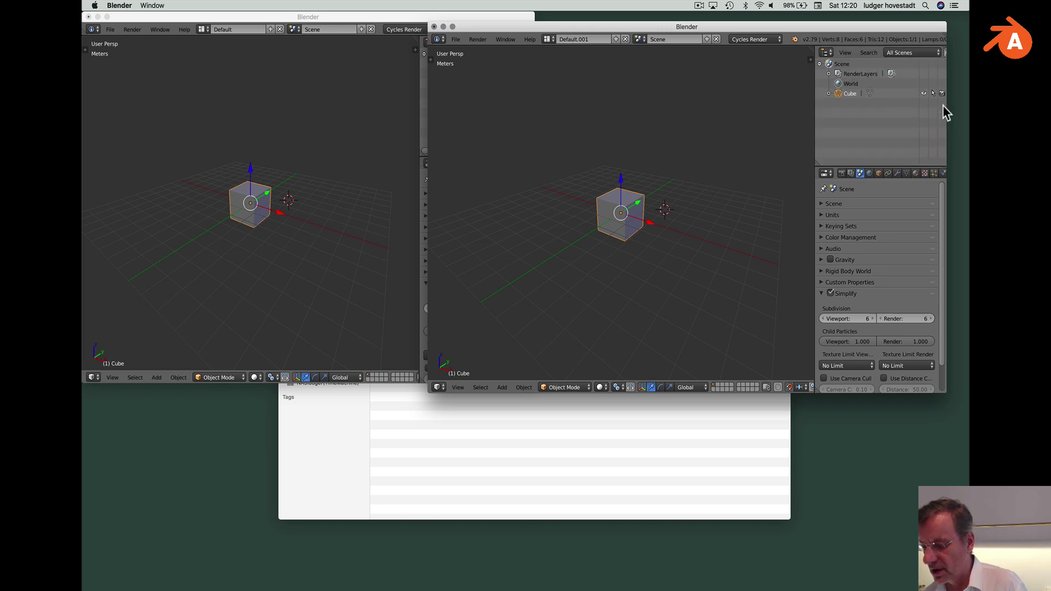
mouse_move(943, 172)
mouse_down()
mouse_move(944, 150)
mouse_move(948, 160)
mouse_up()
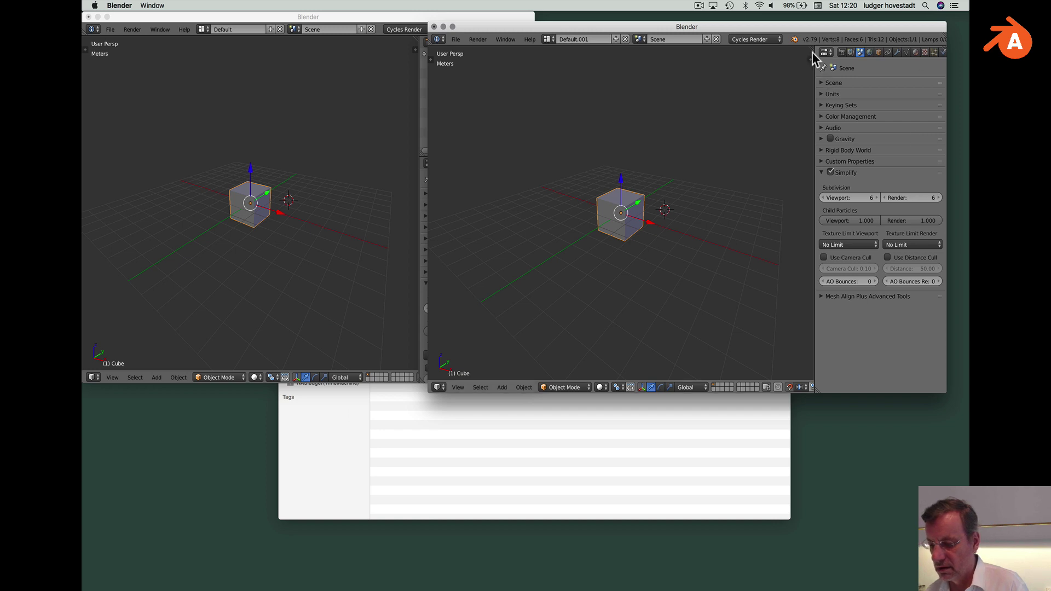
drag(812, 51, 831, 53)
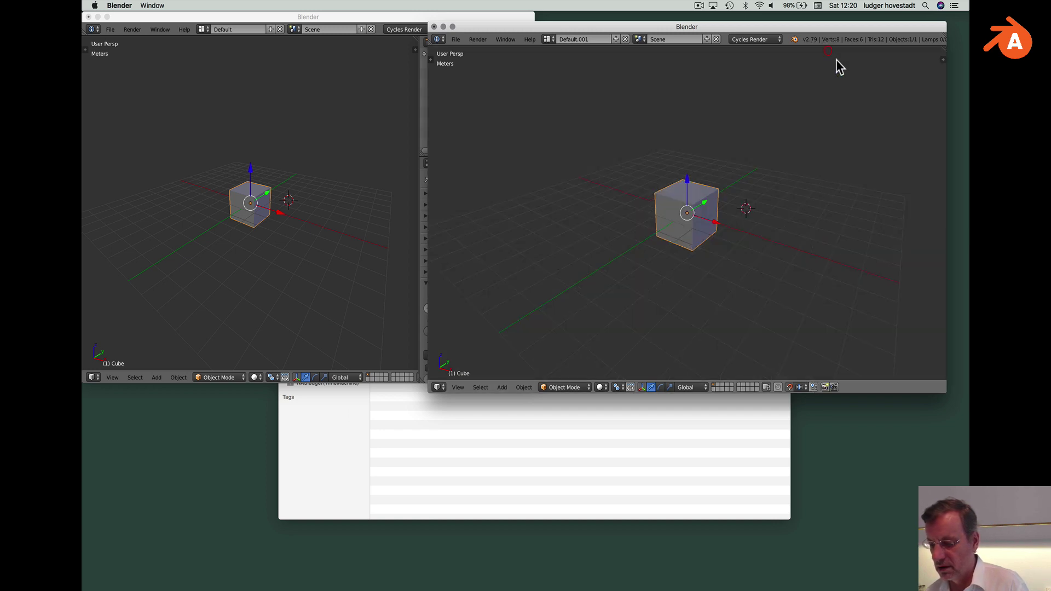
drag(726, 31, 720, 109)
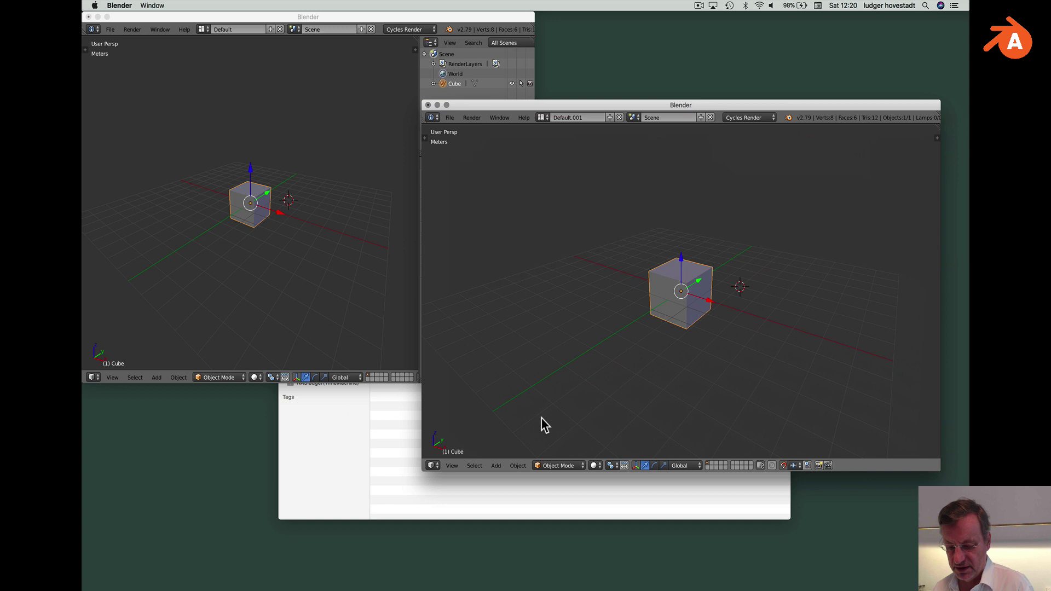
Drag the cube to the right along the X axis, visible in both windows.
click(388, 225)
scroll(801, 315, down, 5)
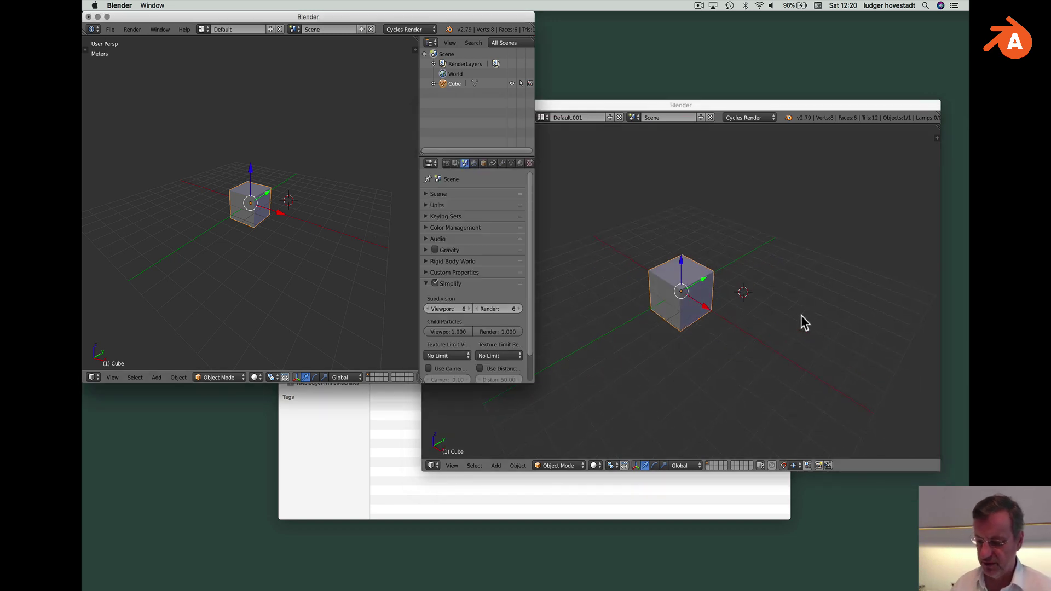
scroll(715, 310, up, 5)
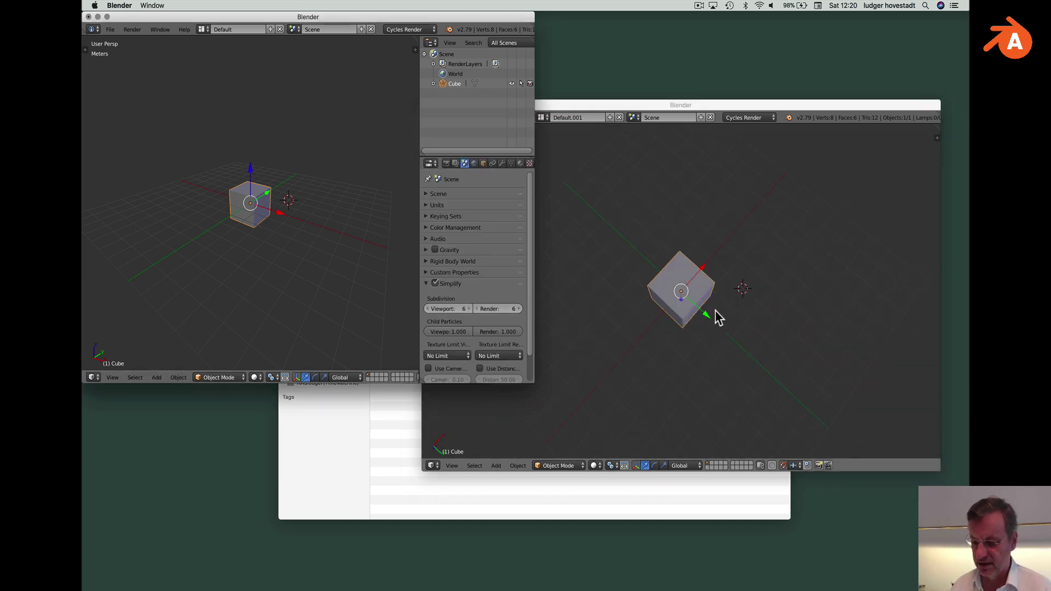
scroll(715, 310, down, 2)
click(708, 300)
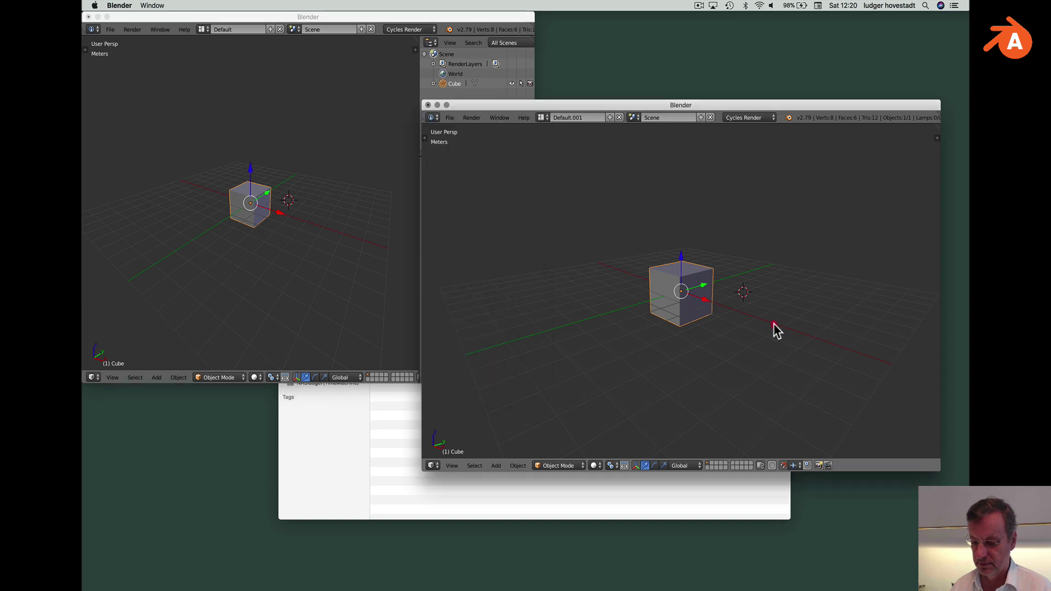
drag(707, 301, 822, 348)
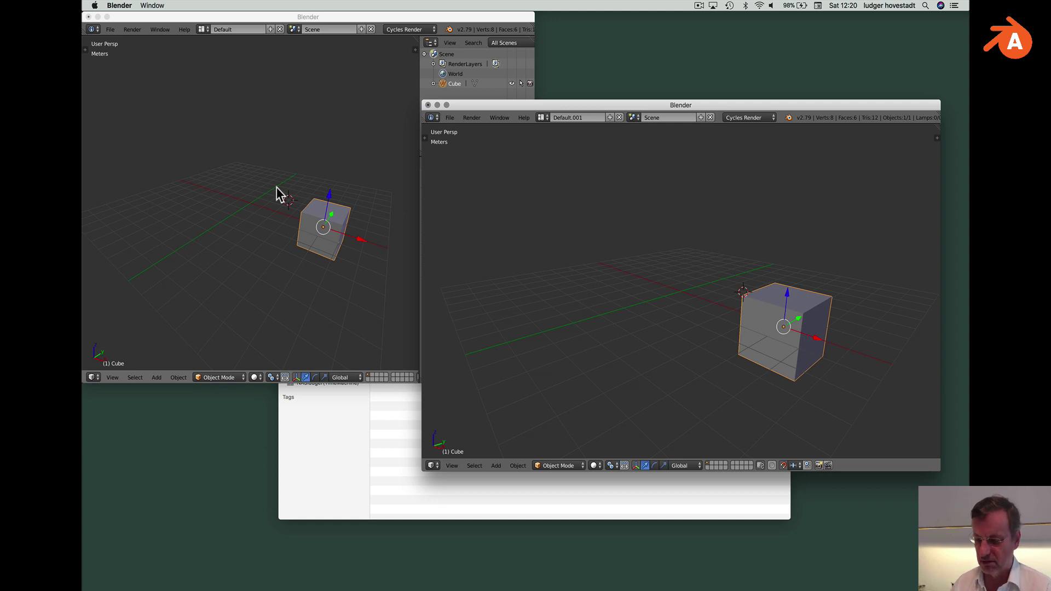
Close the duplicate Default.001 window, leaving only the original Blender window.
click(449, 20)
click(590, 103)
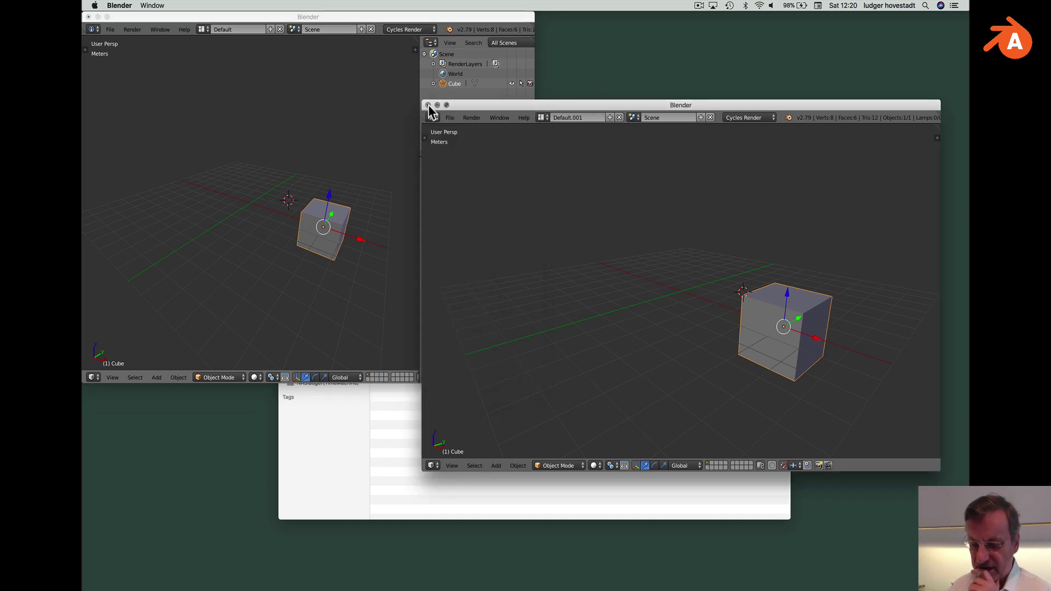
click(428, 104)
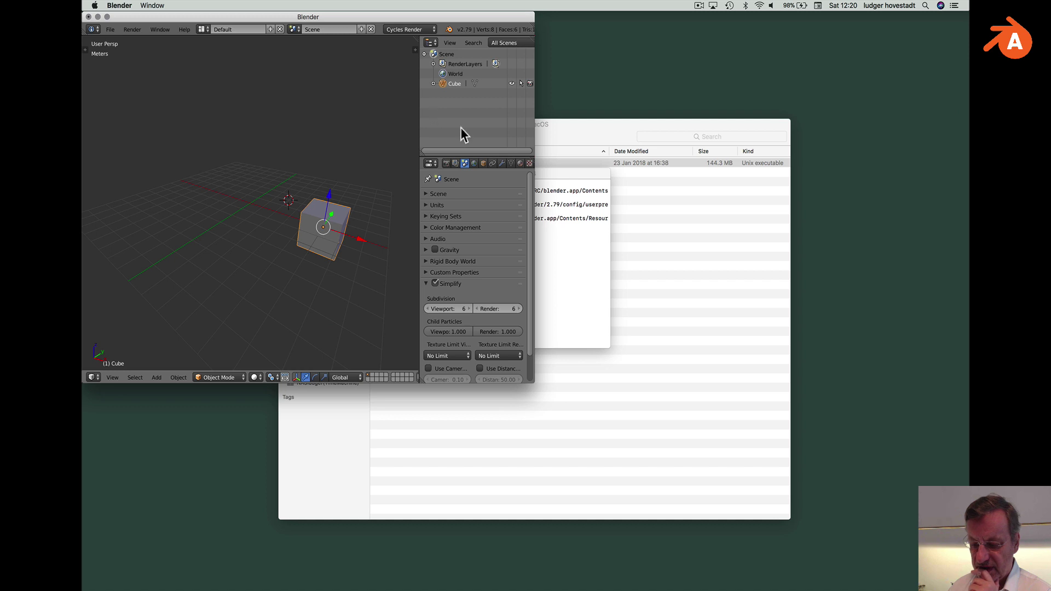
click(111, 30)
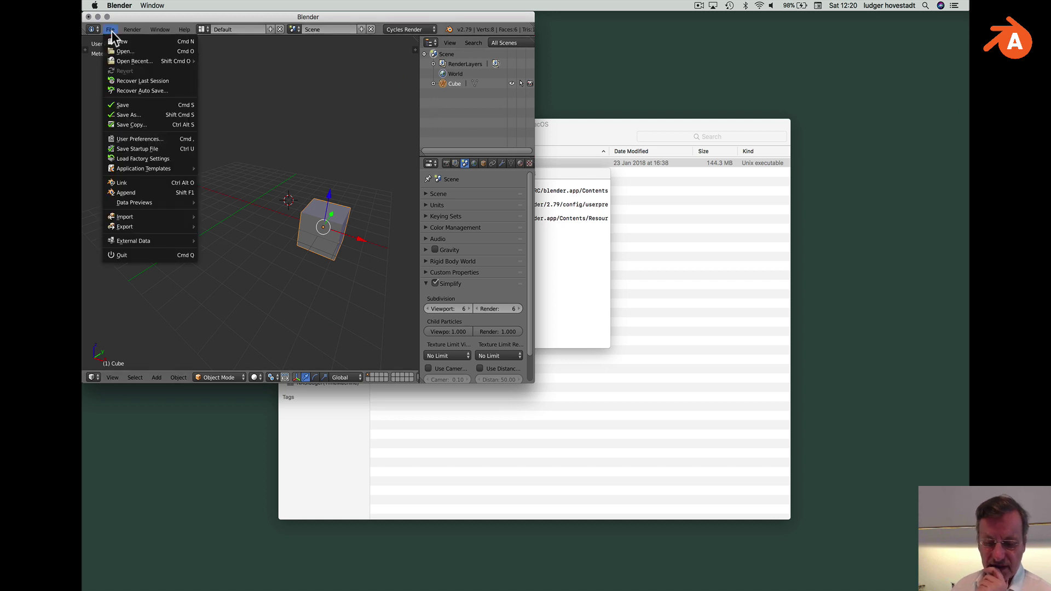
Open User Preferences in its own window, move it right and turn it into a 3D View.
click(135, 141)
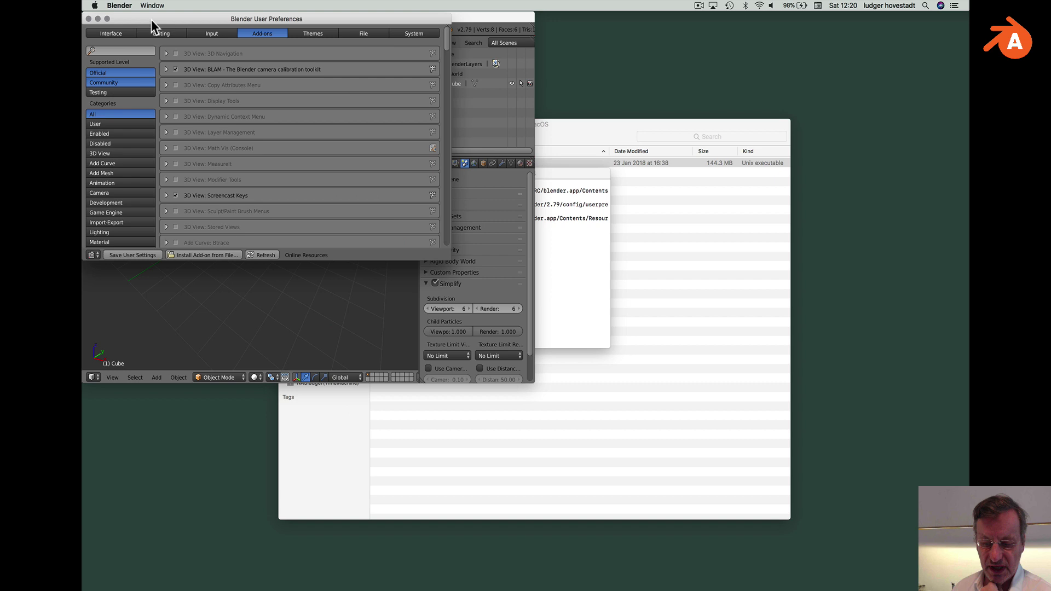
drag(150, 17, 563, 159)
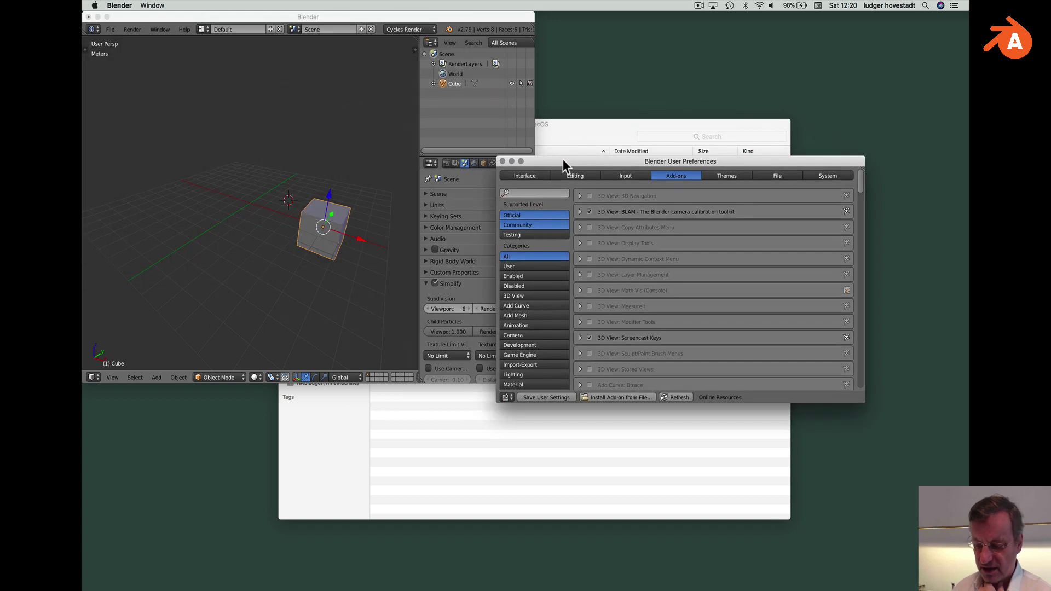
click(507, 398)
click(518, 385)
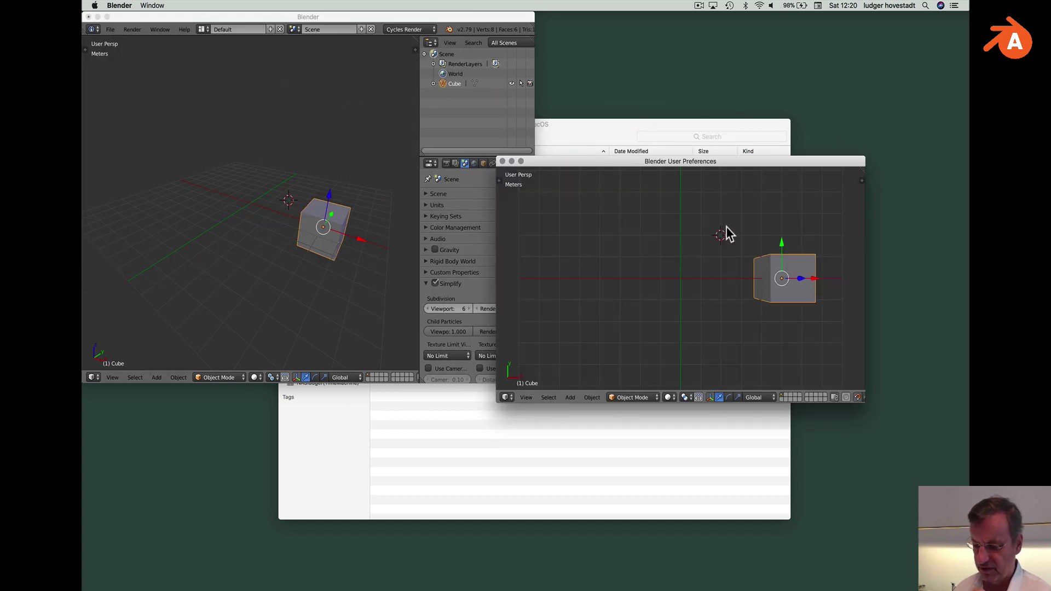
scroll(726, 234, down, 5)
Move the cube 2 m along the Y axis with G and Y.
click(774, 176)
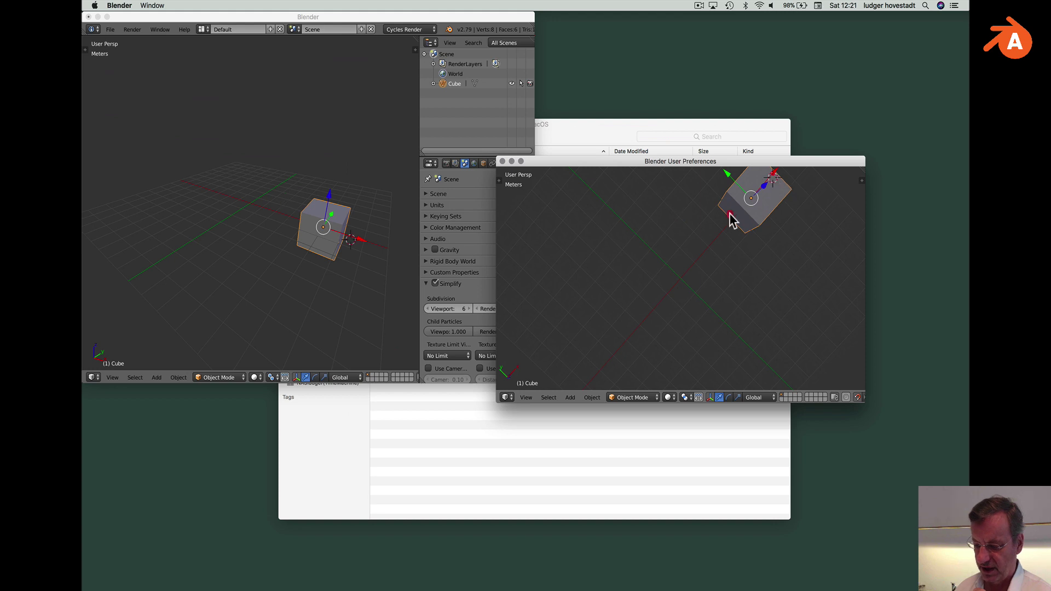
click(728, 186)
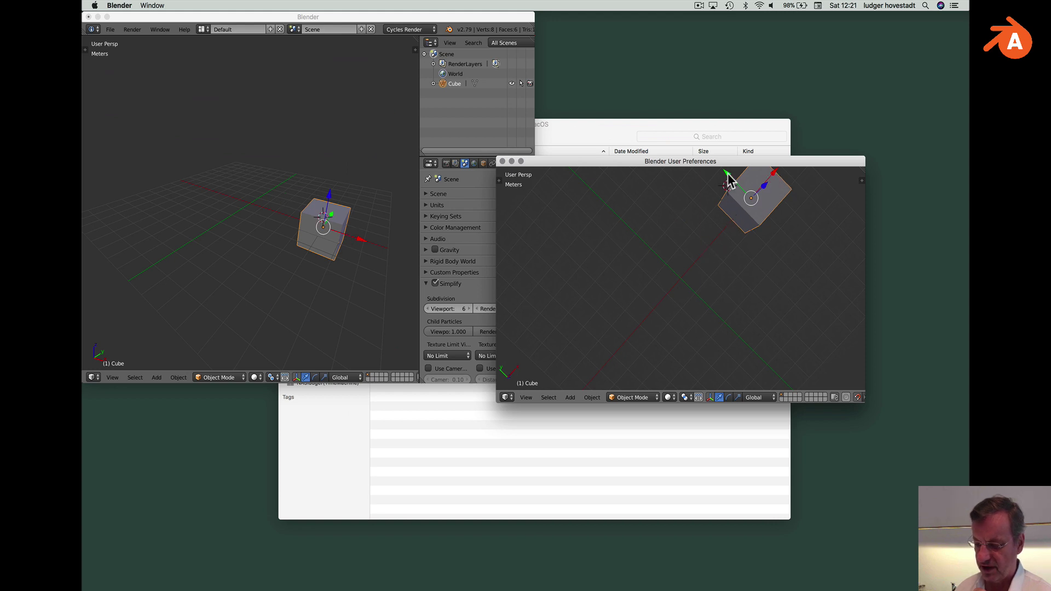
key(g)
key(y)
click(778, 234)
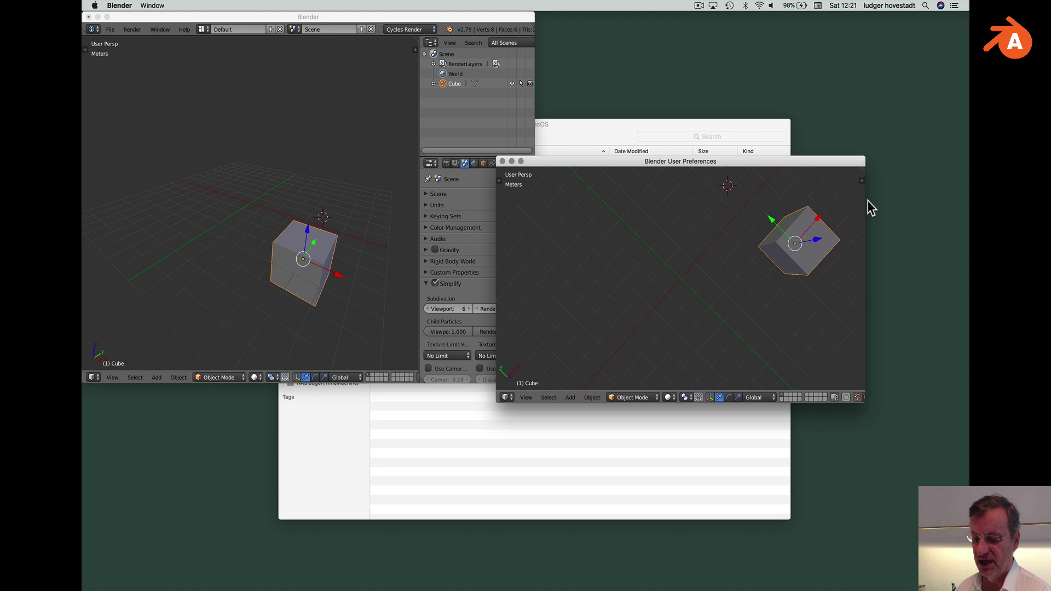
Close the User Preferences window and launch a second Blender instance from the MacOS blender executable.
click(502, 161)
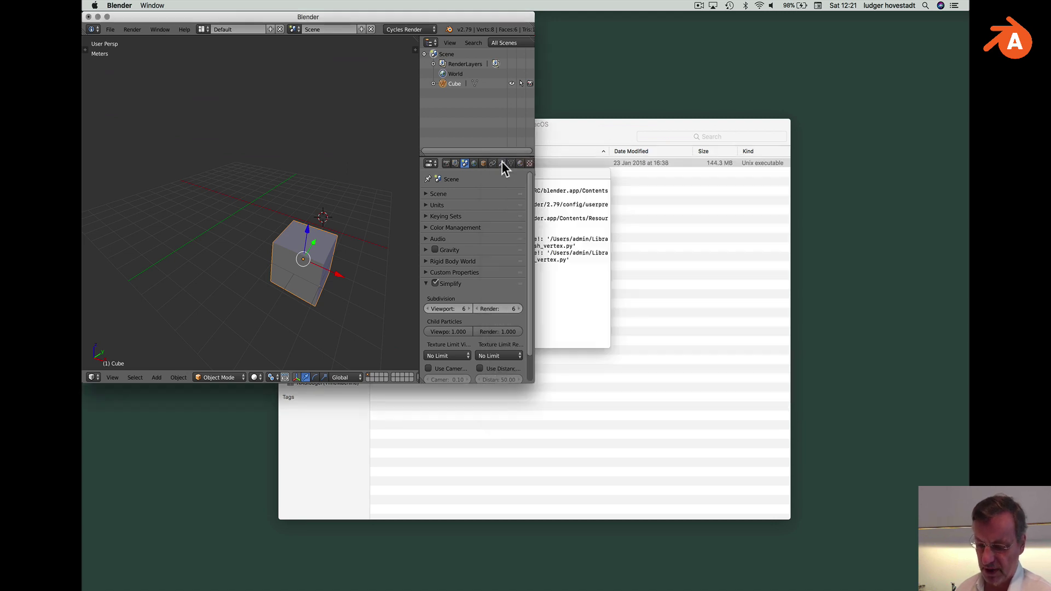
click(655, 274)
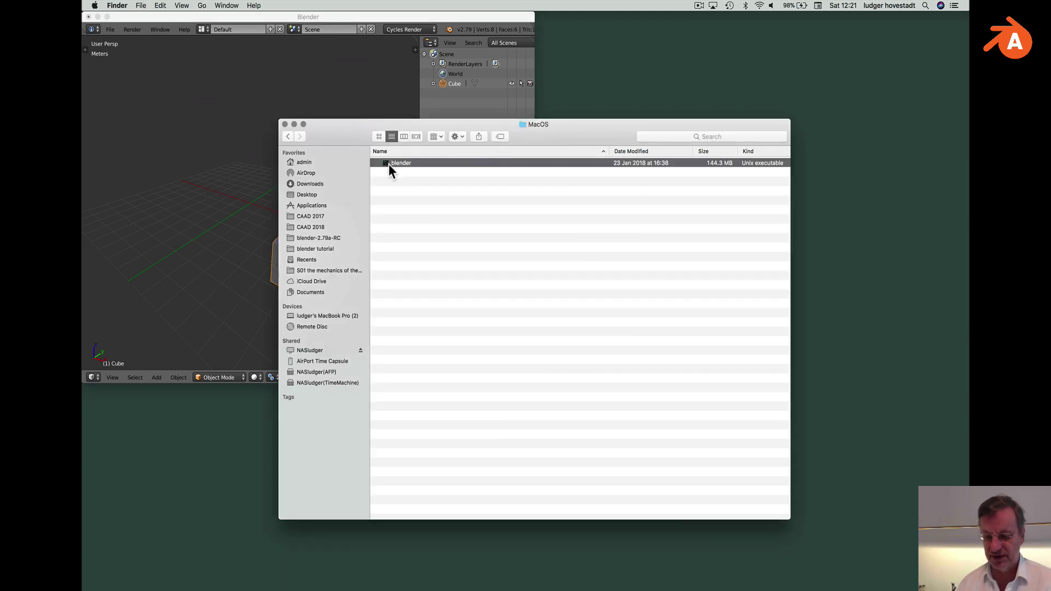
drag(362, 134, 453, 144)
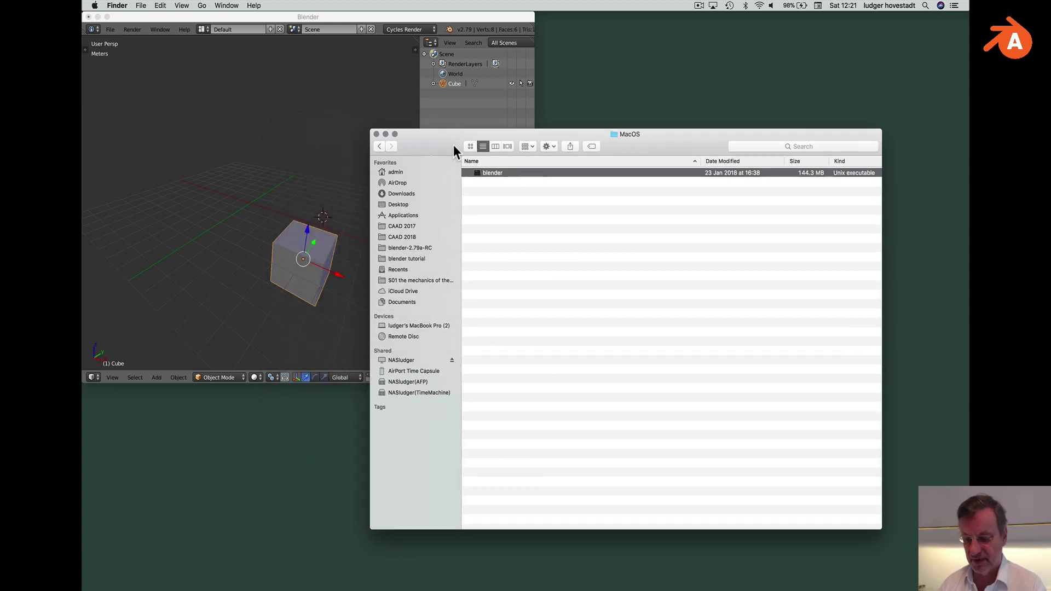
double_click(476, 172)
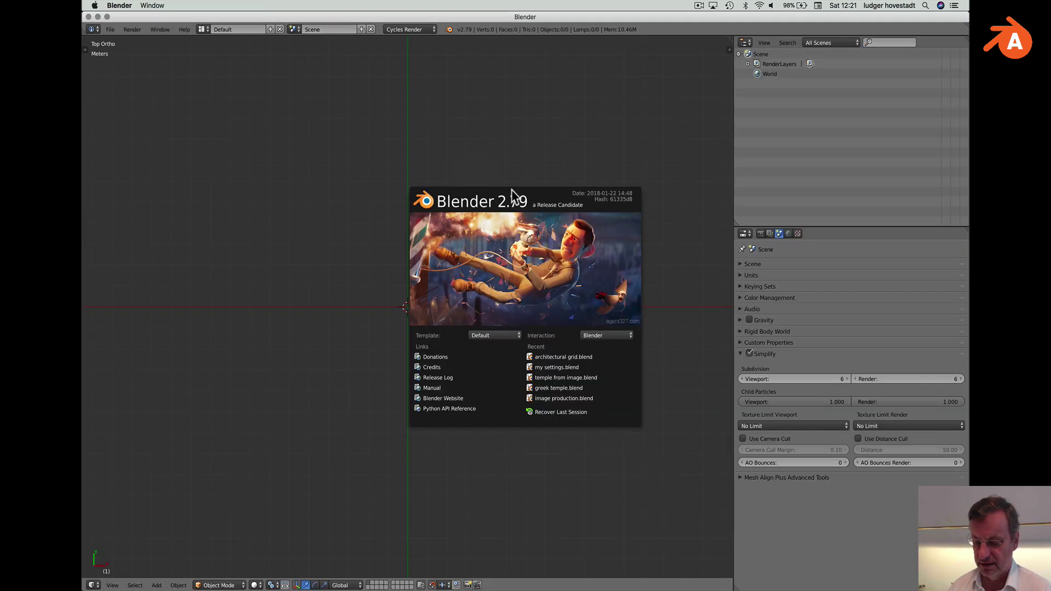
Dismiss the new instance's splash and shrink its window to a smaller size.
key(super)
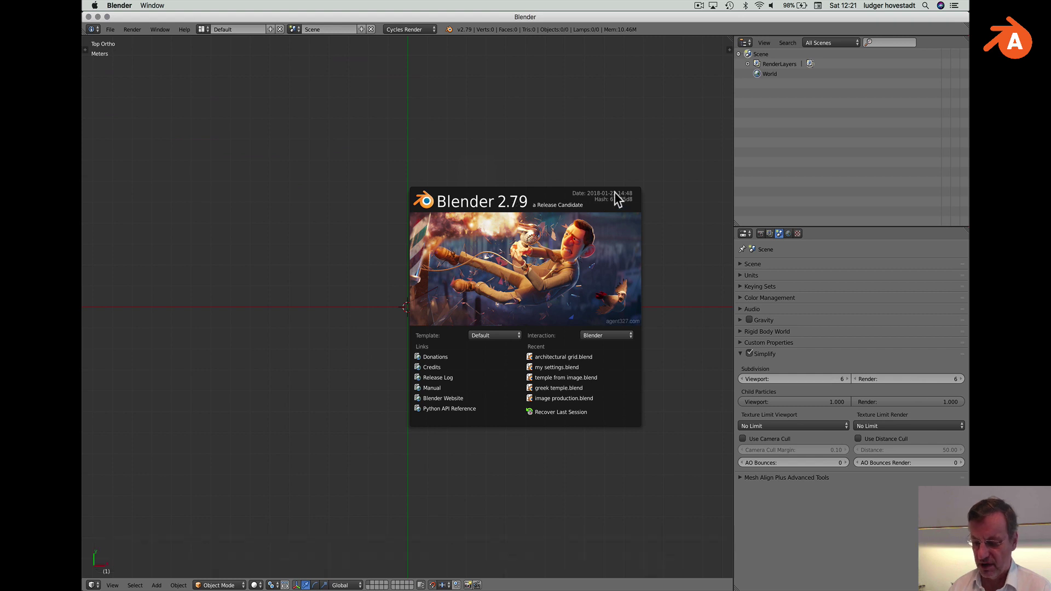
click(648, 139)
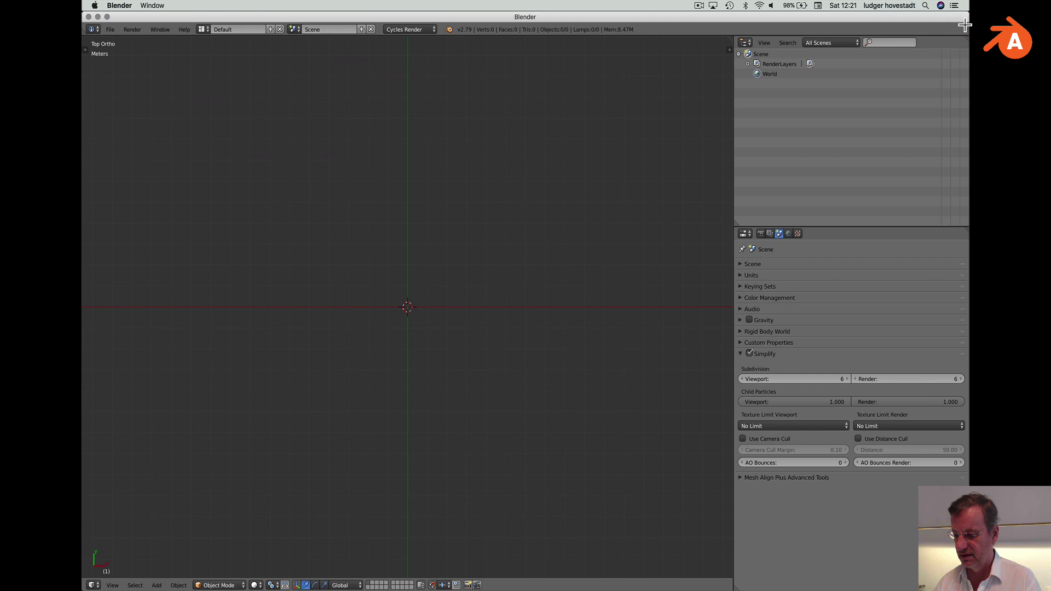
drag(968, 19, 634, 58)
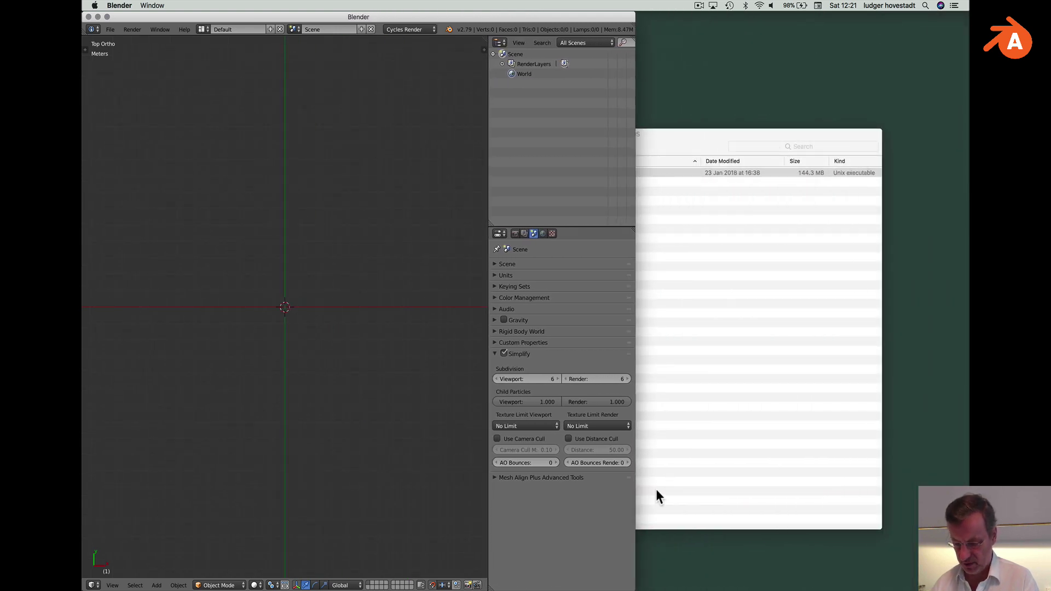
drag(634, 585, 576, 399)
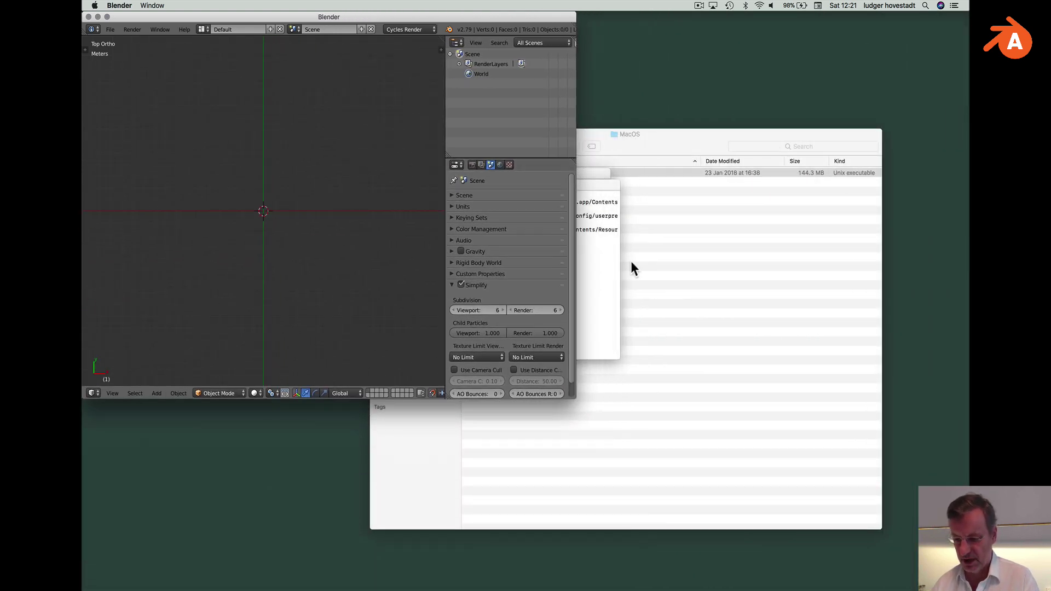
Move the two Terminal windows to the upper right and lower right.
click(597, 169)
drag(597, 169, 791, 48)
click(614, 268)
drag(499, 186, 679, 241)
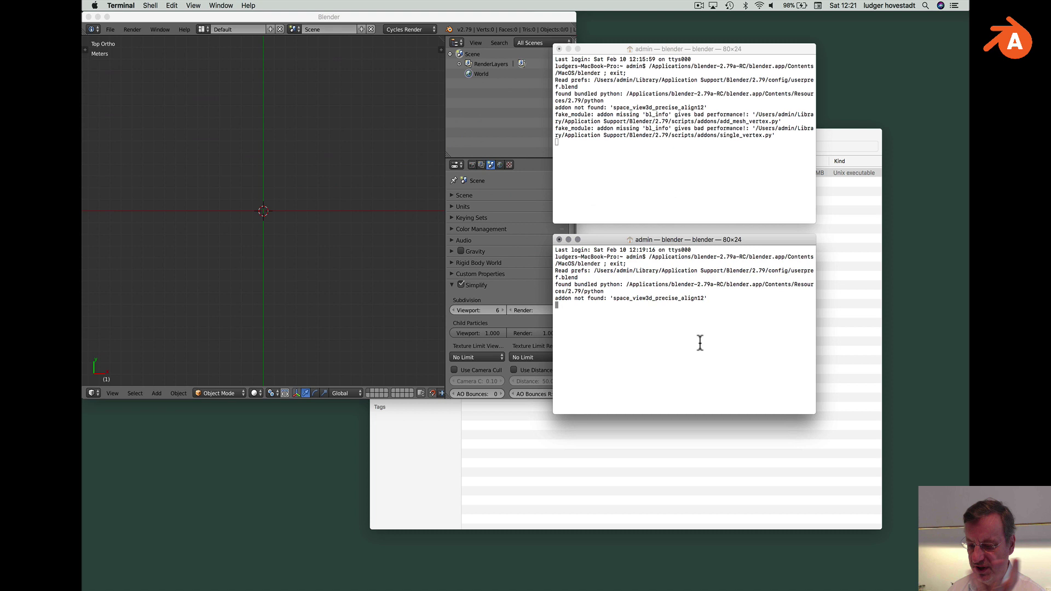
Move the empty window aside, then in the first instance re-centre the view and add a UV sphere.
drag(367, 18, 696, 66)
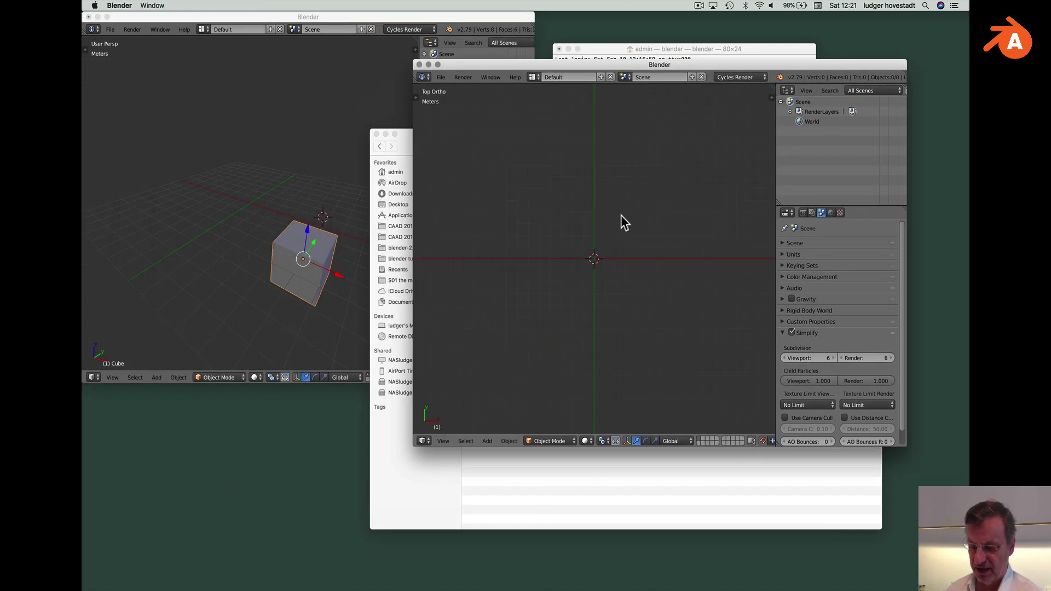
scroll(621, 215, down, 5)
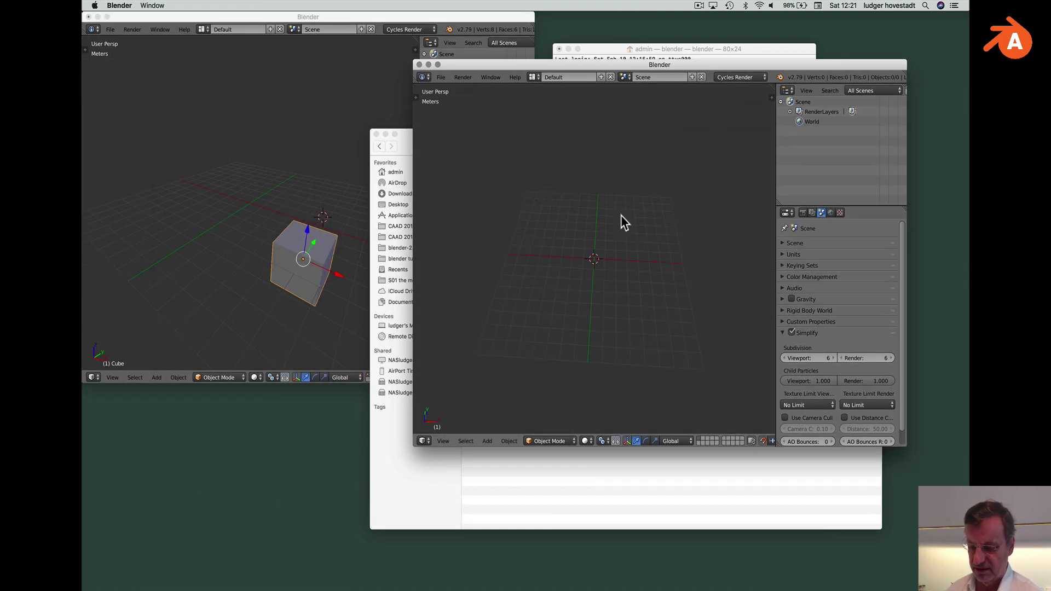
click(257, 207)
key(shift+c)
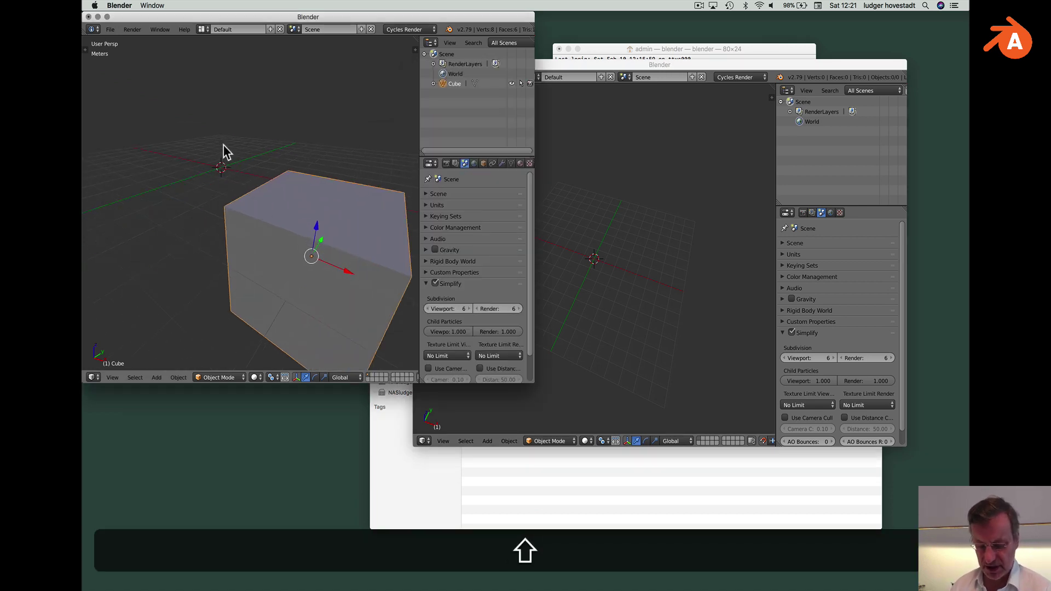
key(shift+a)
mouse_move(222, 147)
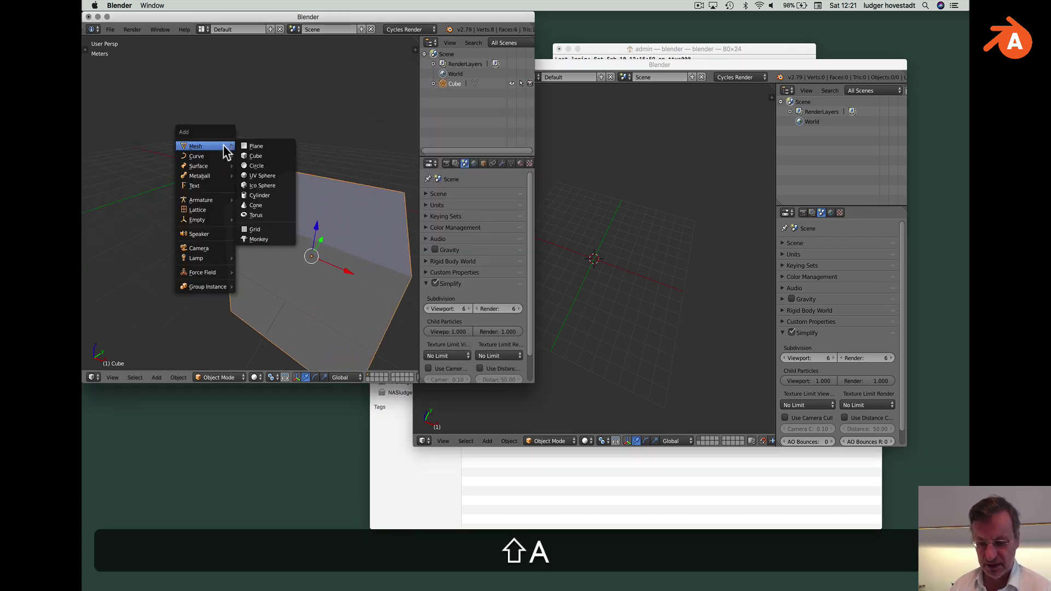
click(263, 176)
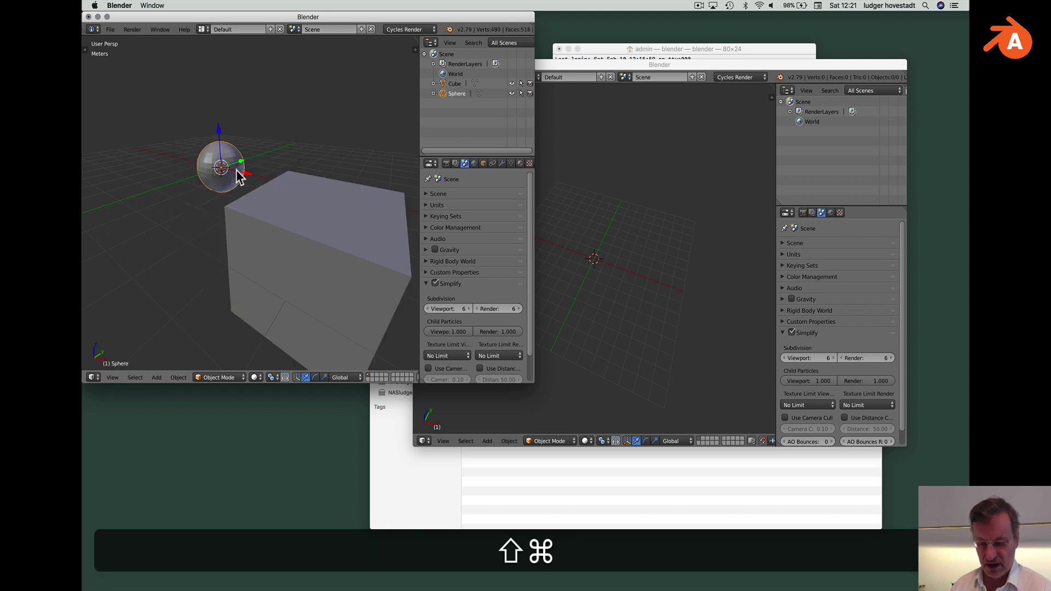
Copy the sphere with Cmd+C and paste it into the second instance with Cmd+V.
key(super+c)
click(648, 221)
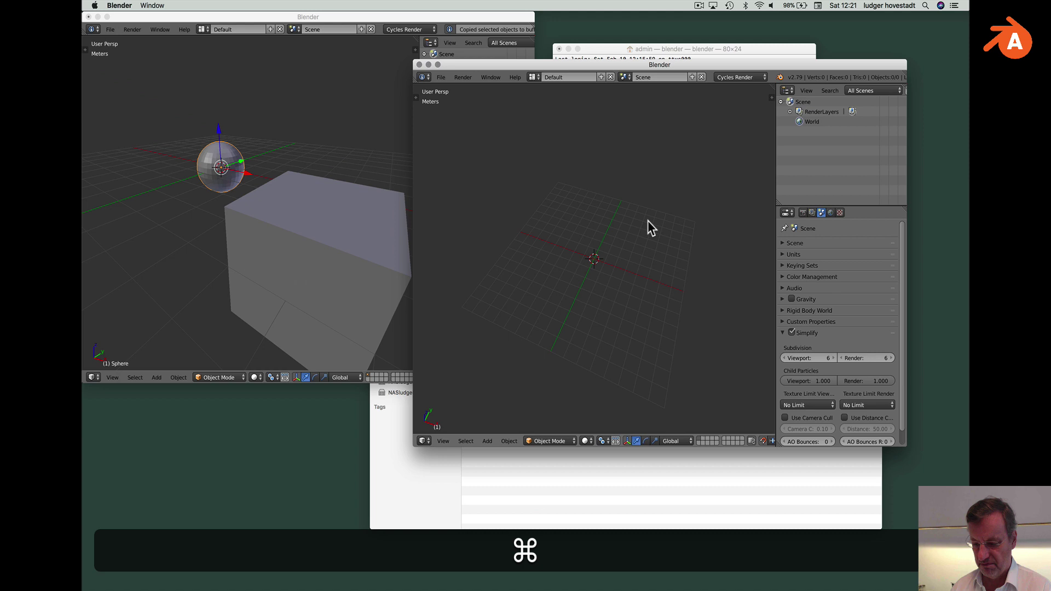
key(super+v)
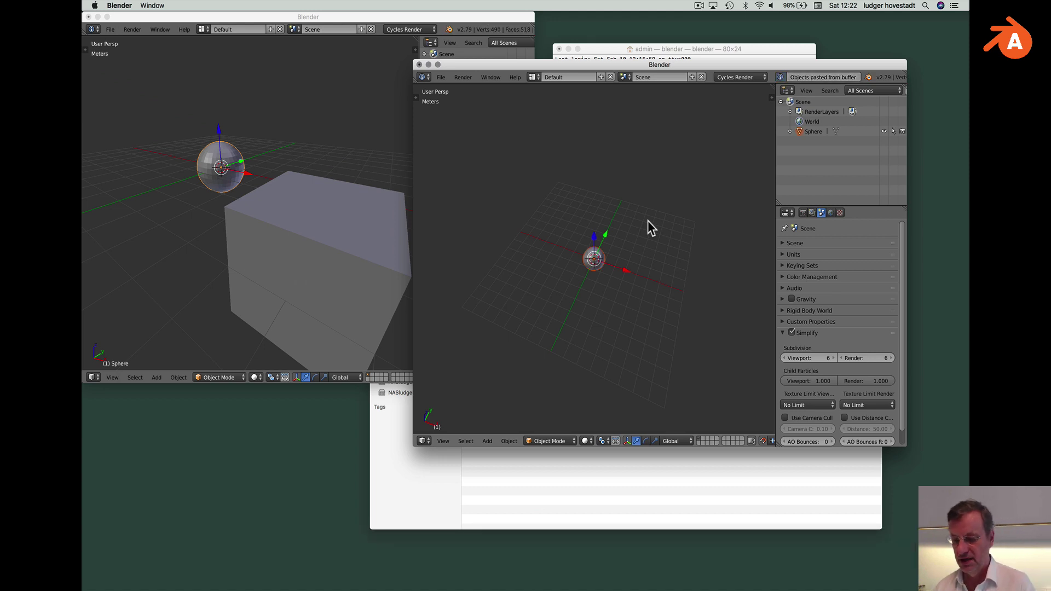
Switch between the two Blender windows, ending with the second instance and its pasted Sphere in front.
click(301, 119)
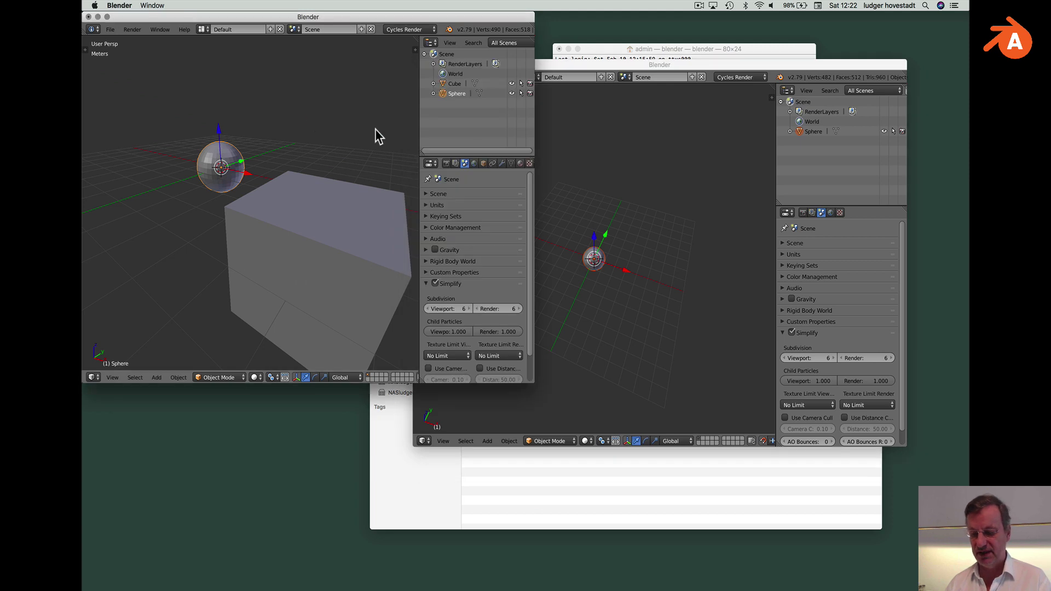
click(664, 175)
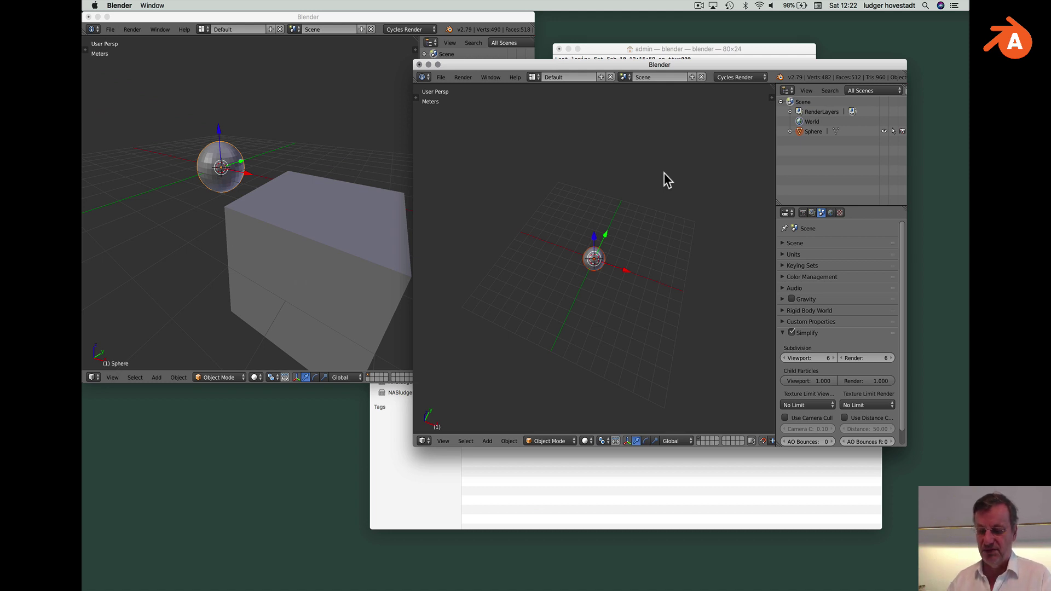
click(396, 16)
click(611, 62)
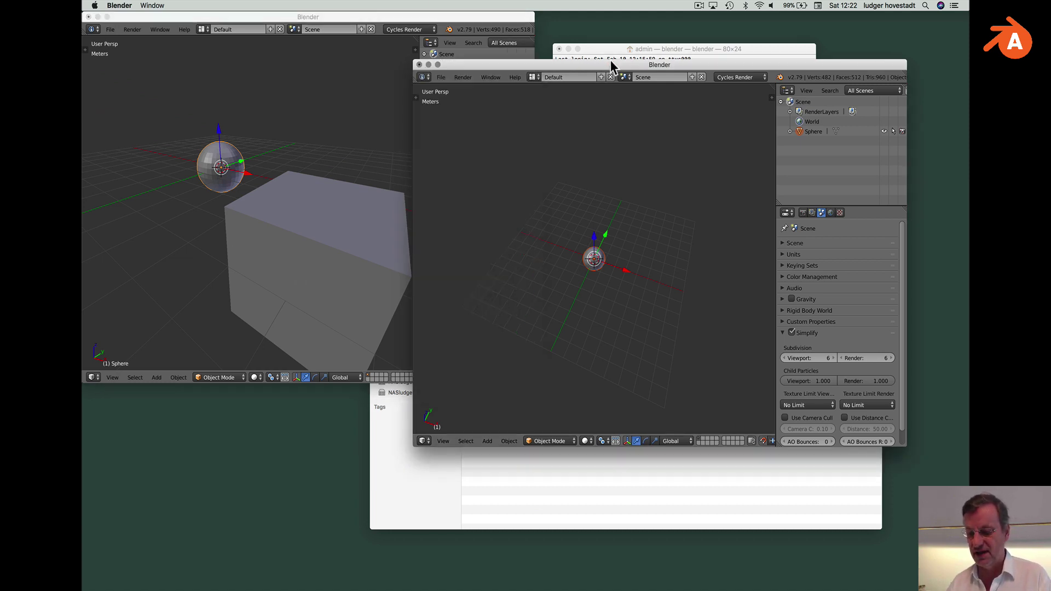